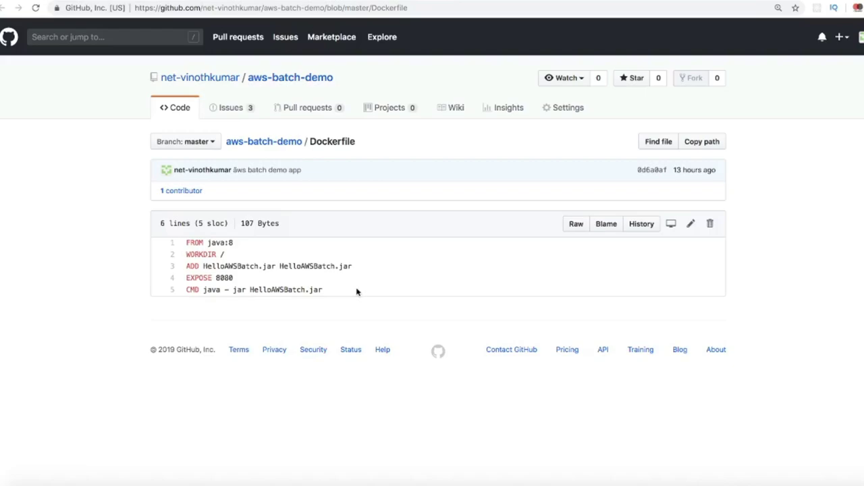
Step: Switch to the AWS console and open the Batch service from the Compute services
left_click(616, 1)
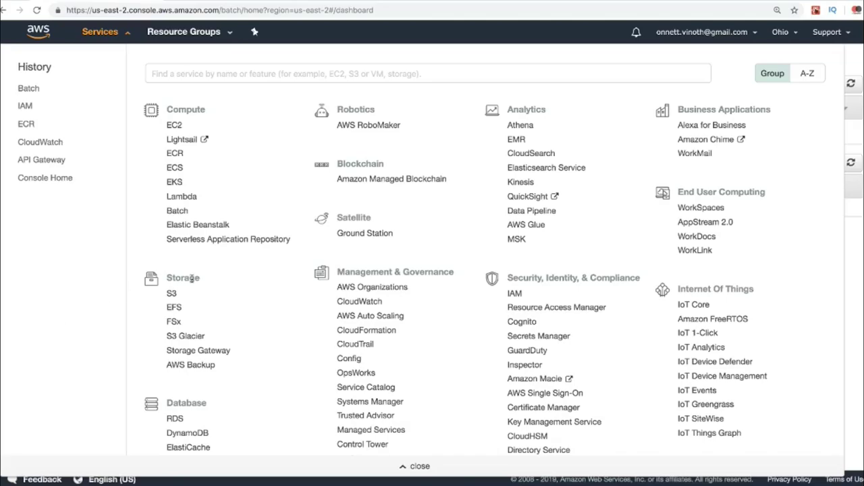
scroll(228, 300, "down", 7)
scroll(228, 301, "up", 5)
scroll(227, 301, "up", 2)
left_click(190, 212)
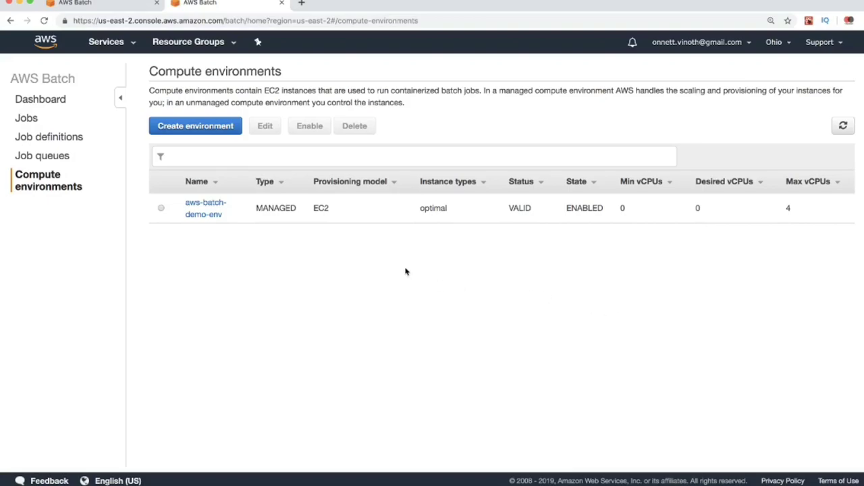
Step: Examine the settings for creating a compute environment, from environment type through compute resources and networking, and return to the environments list without creating one
left_click(216, 128)
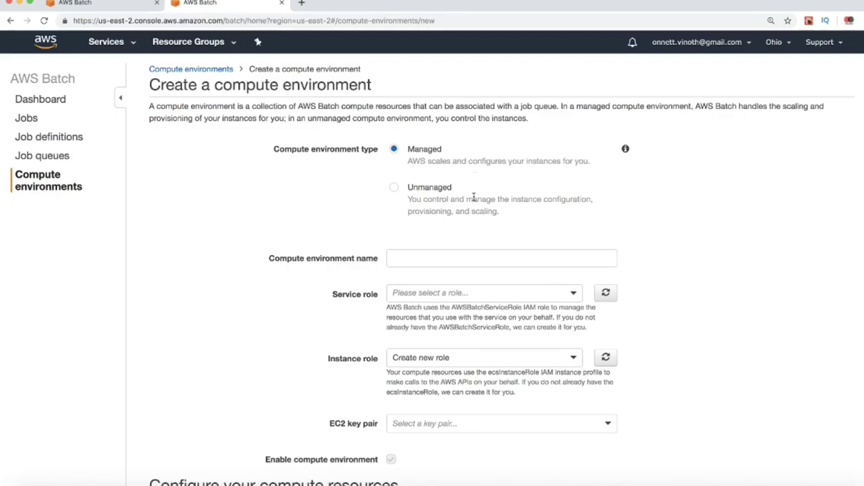
scroll(299, 279, "down", 3)
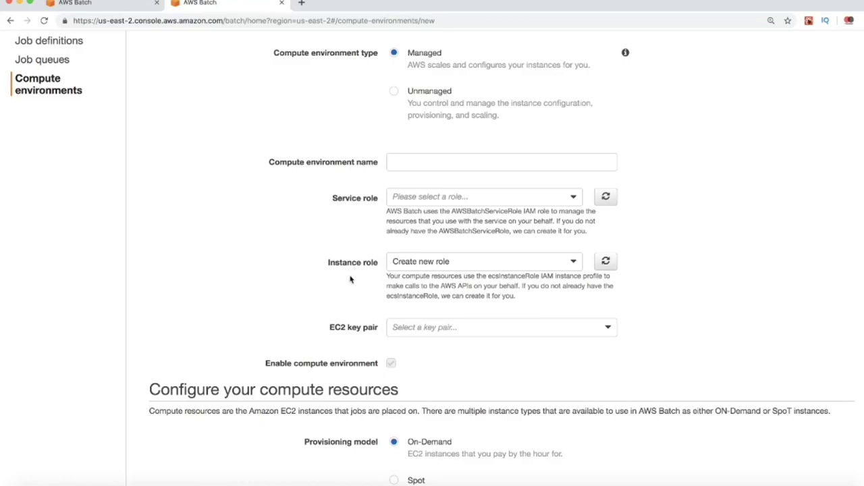
scroll(350, 277, "down", 7)
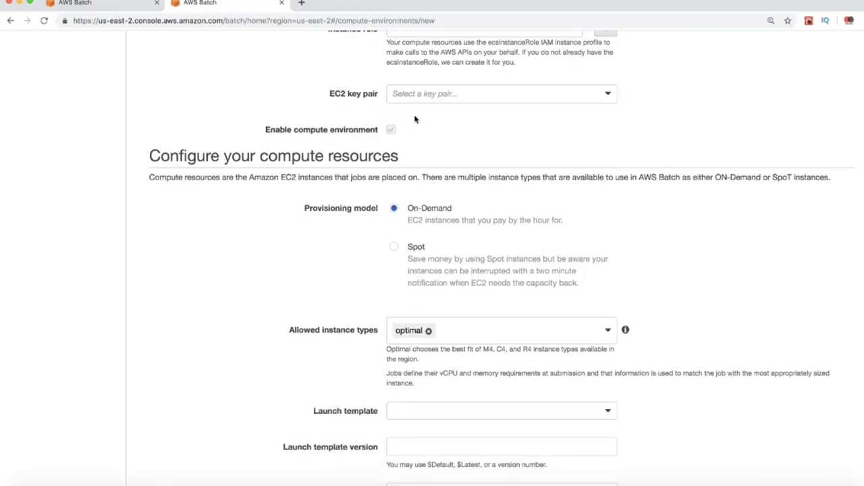
scroll(324, 247, "down", 1)
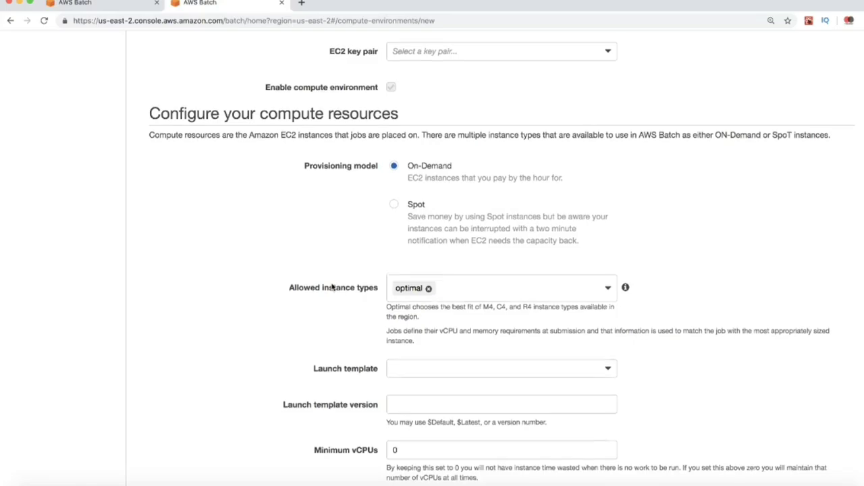
scroll(334, 285, "down", 5)
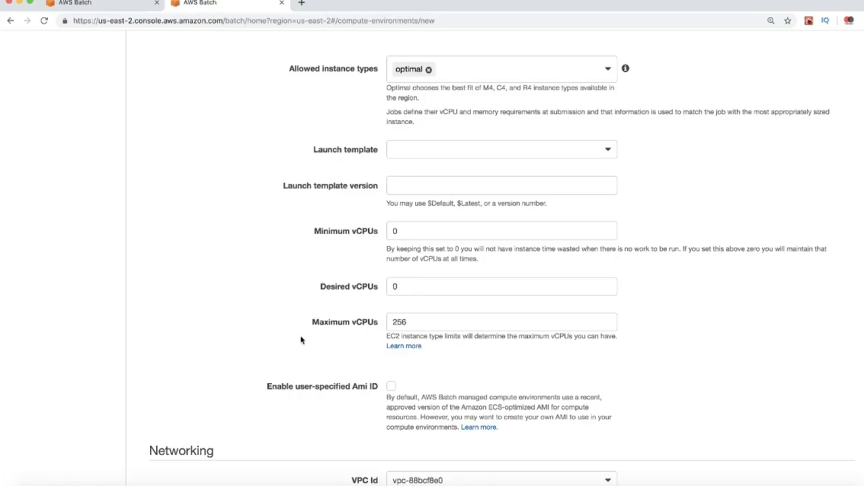
scroll(301, 339, "down", 5)
scroll(301, 339, "down", 1)
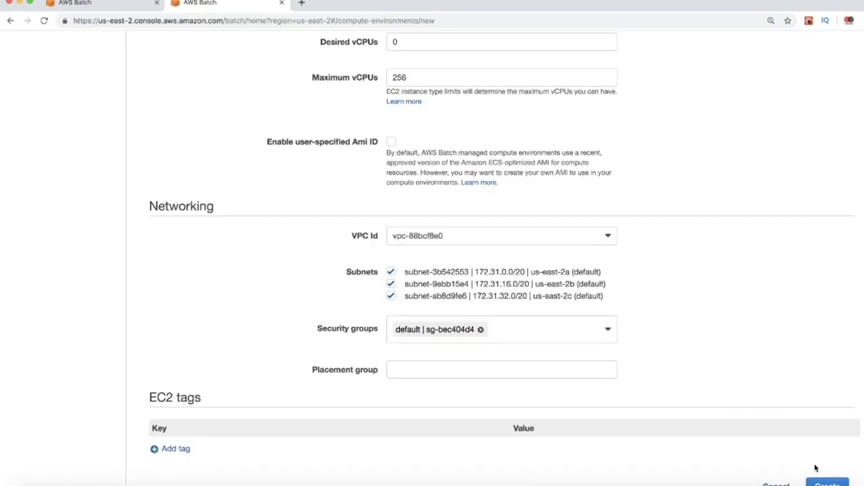
scroll(764, 328, "up", 1)
scroll(764, 328, "up", 10)
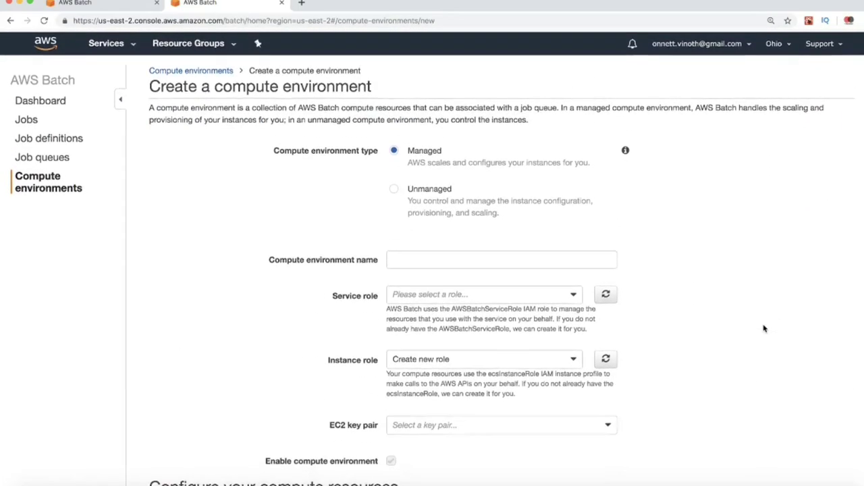
left_click(211, 73)
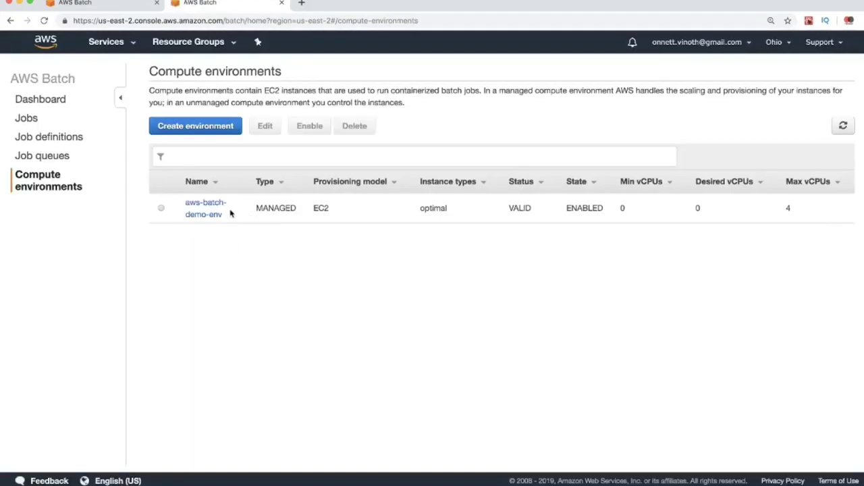
Step: Inspect the details of the aws-batch-demo-env compute environment and of the aws-batch-queue job queue
left_click(161, 209)
left_click(211, 208)
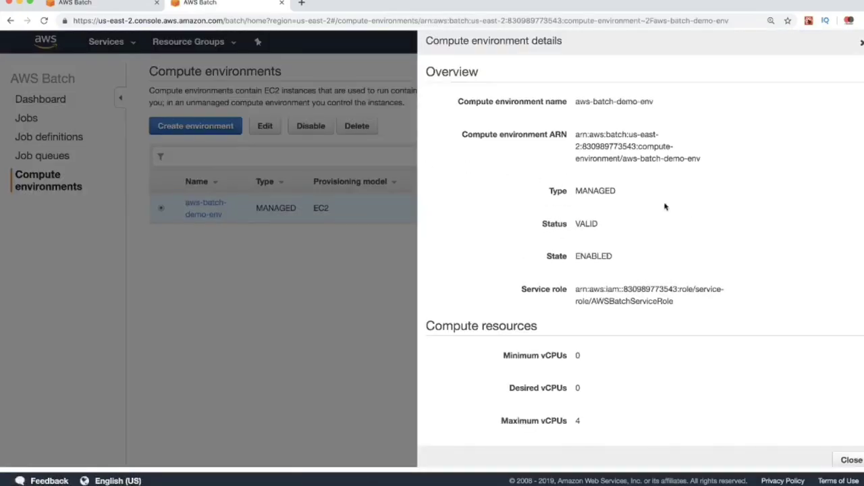
scroll(693, 212, "down", 3)
scroll(694, 212, "down", 5)
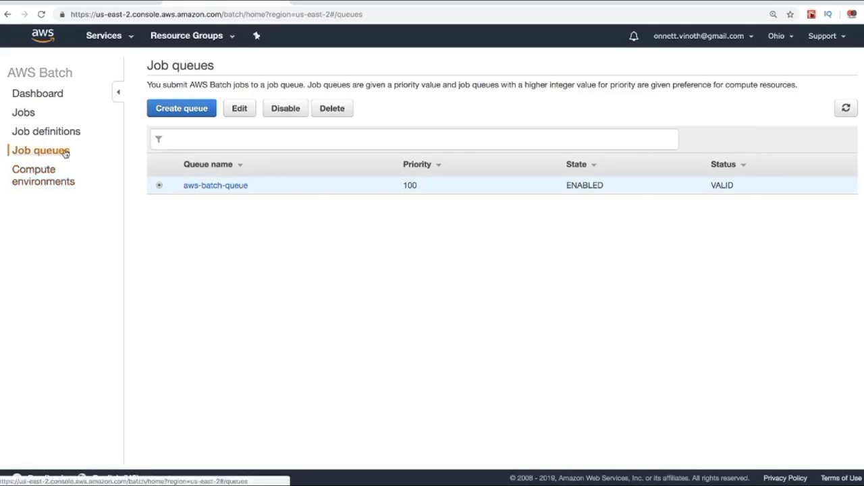
left_click(232, 189)
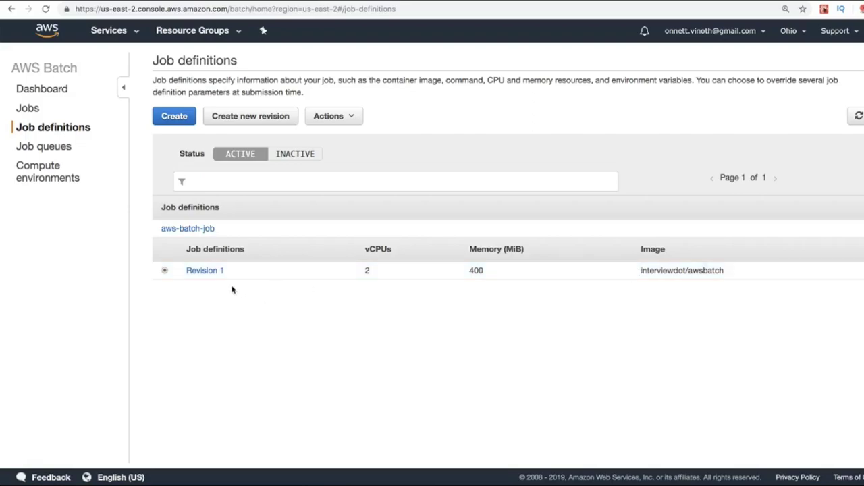
Step: Examine the details of Revision 1 of the aws-batch-job definition, including its container image, command, vCPUs and memory, and close them
left_click(214, 271)
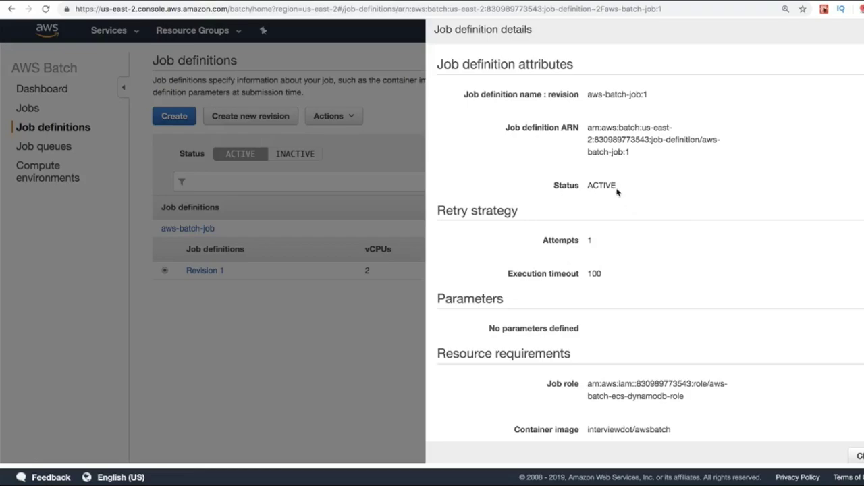
scroll(627, 254, "down", 2)
scroll(626, 254, "down", 6)
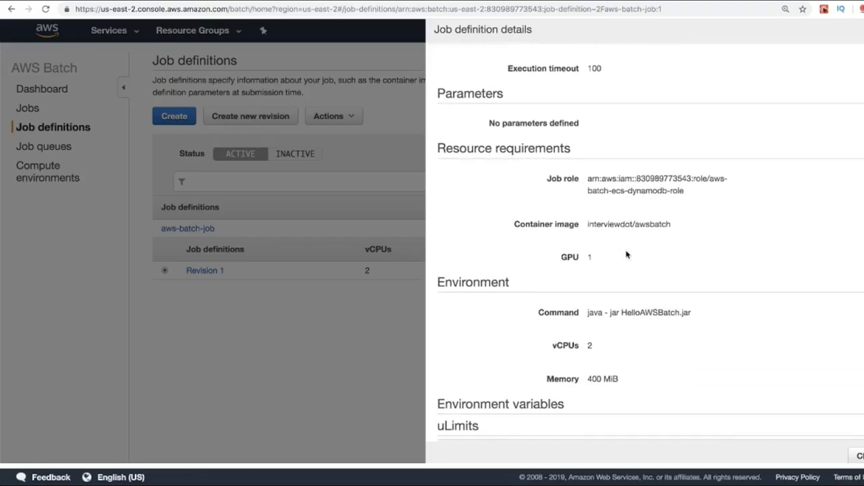
left_click_drag(587, 213, 679, 220)
scroll(650, 314, "down", 2)
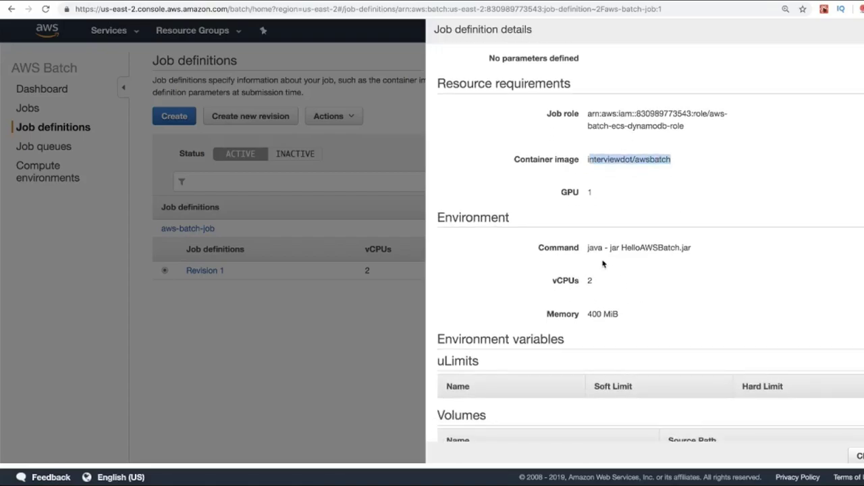
left_click_drag(588, 247, 704, 255)
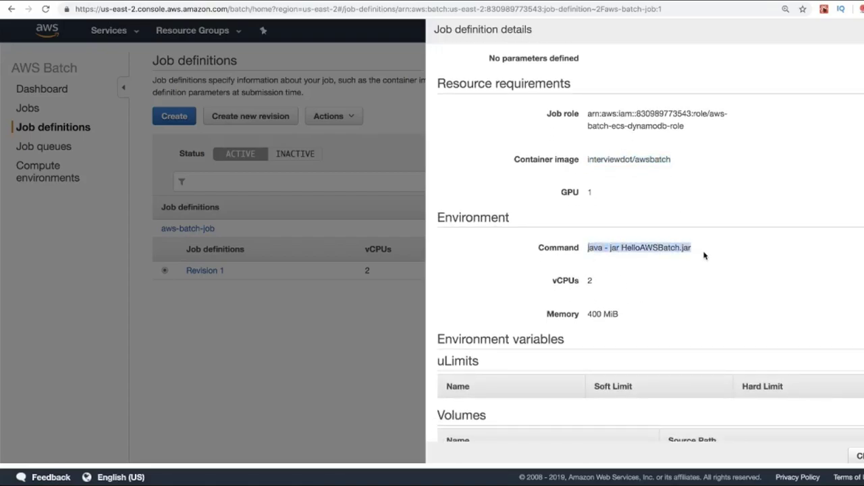
scroll(704, 256, "down", 4)
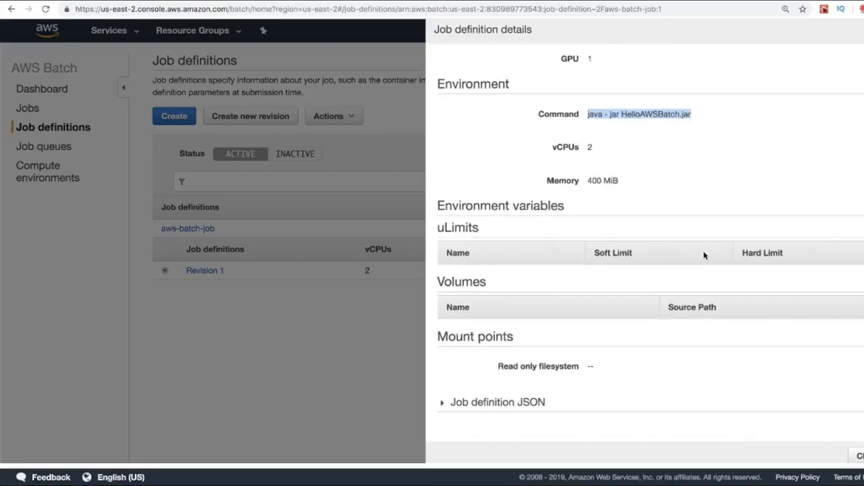
scroll(704, 255, "up", 3)
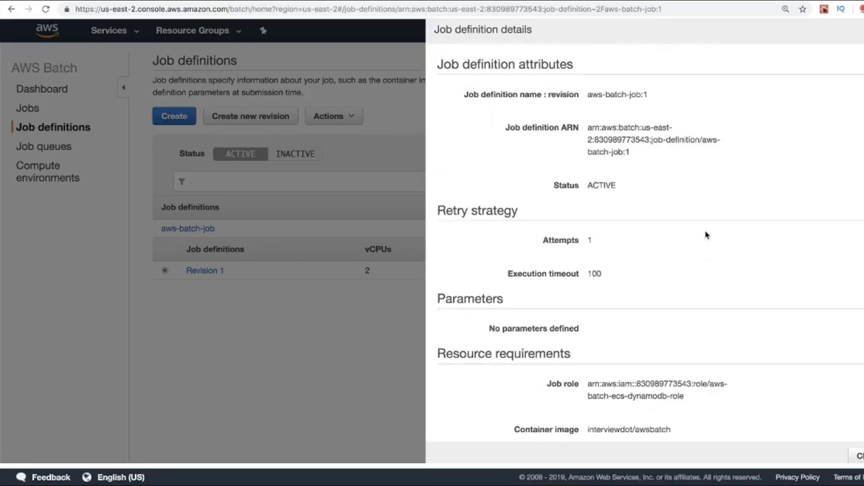
left_click(329, 372)
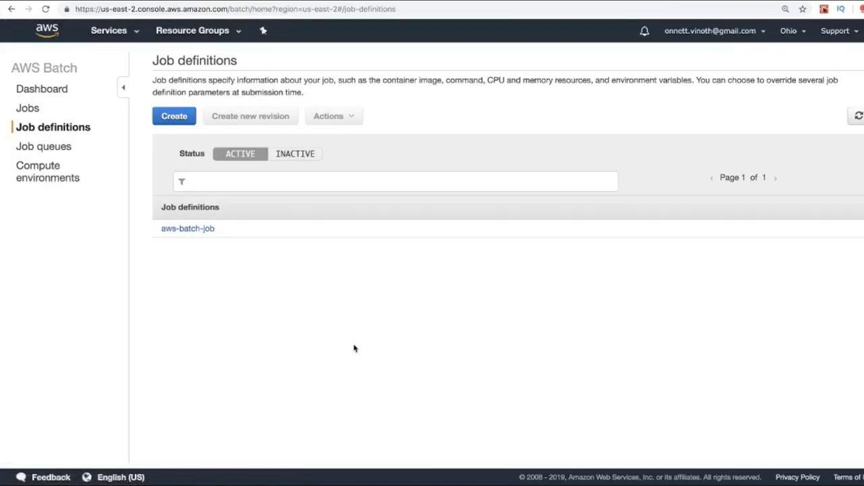
Step: Check the Jobs list for aws-batch-queue and the Batch dashboard's overview of job queues and compute environments
left_click(34, 109)
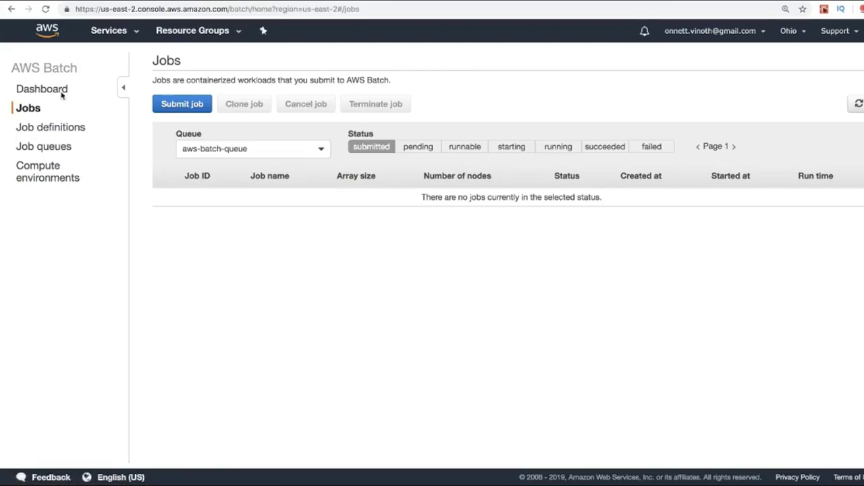
left_click(53, 89)
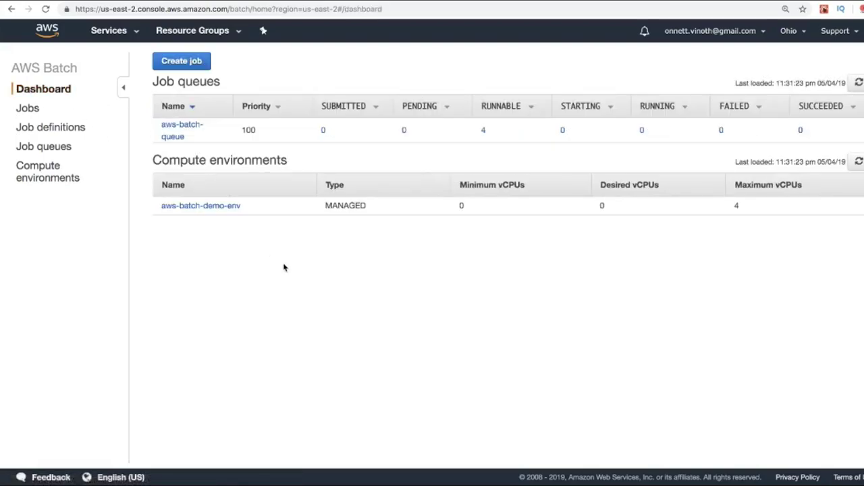